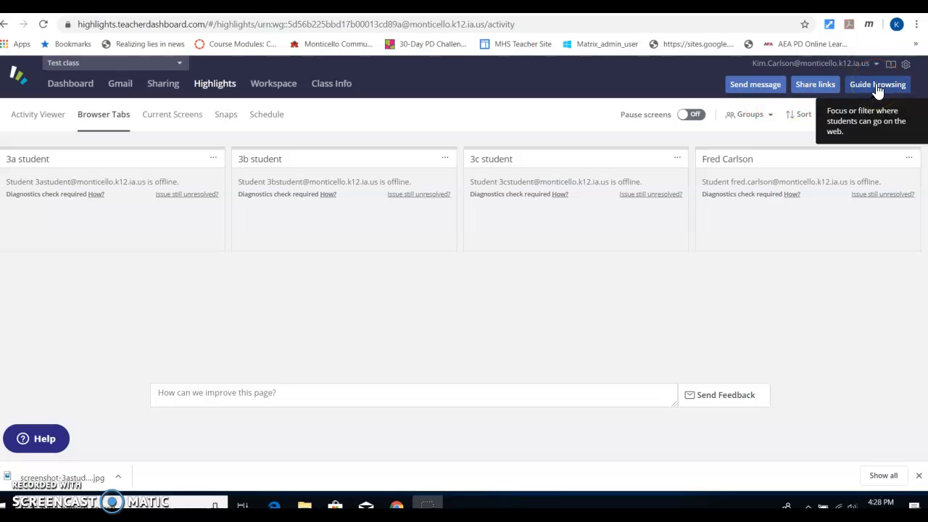
Set up a Focus Session that opens and focuses the link disney.com, and check the available session lengths.
left_click(878, 86)
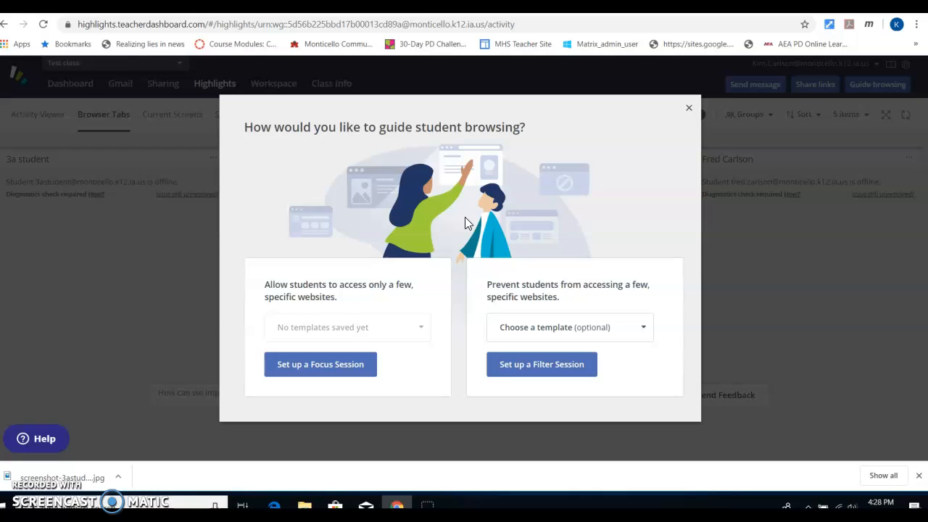
left_click(322, 370)
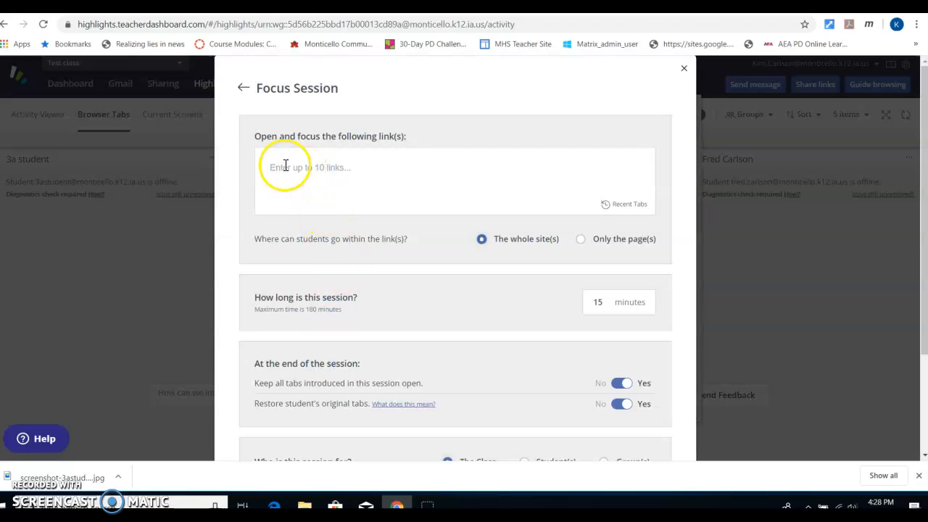
left_click(285, 166)
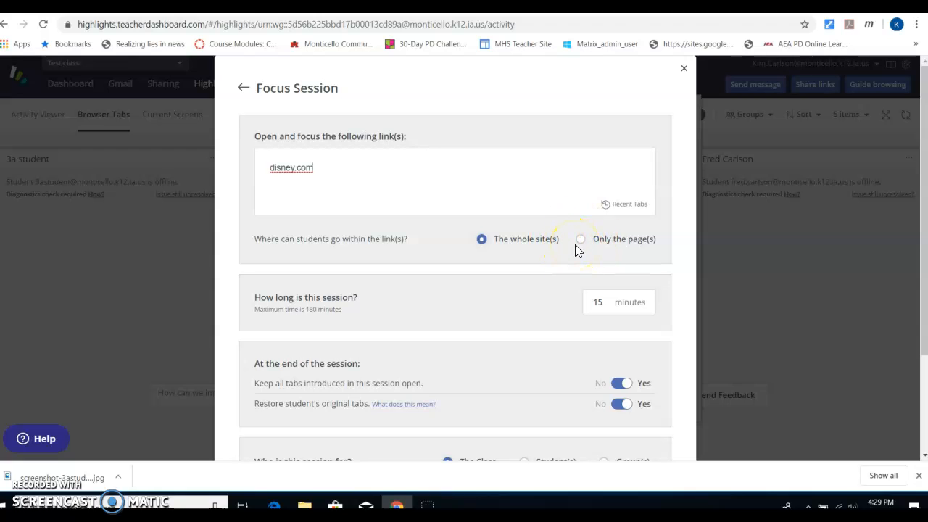
left_click(611, 305)
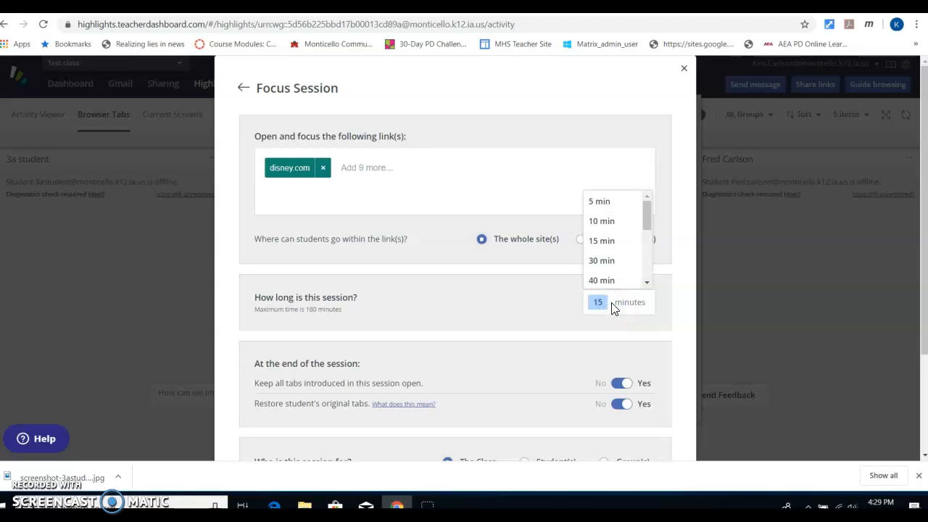
left_click(392, 314)
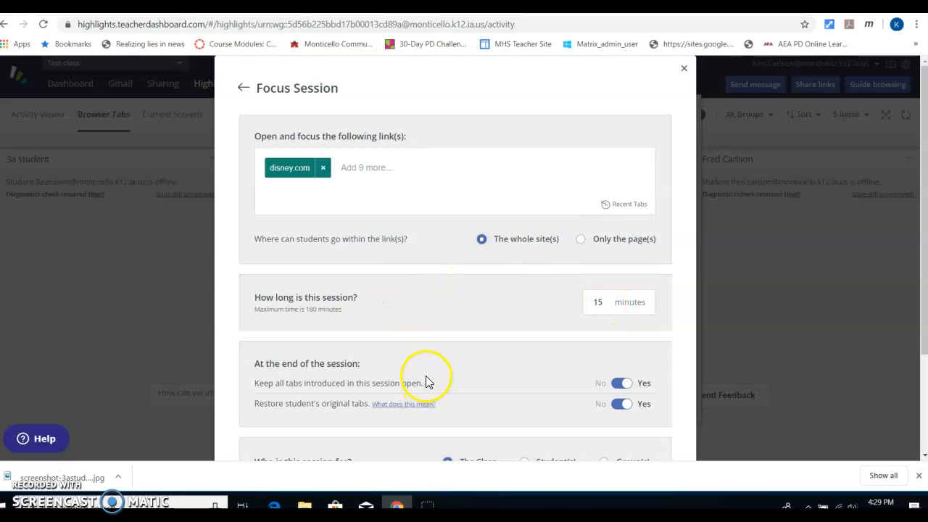
Switch on scheduling the focus session for later to check its date and time options, and switch it off again.
scroll(426, 376, "down", 2)
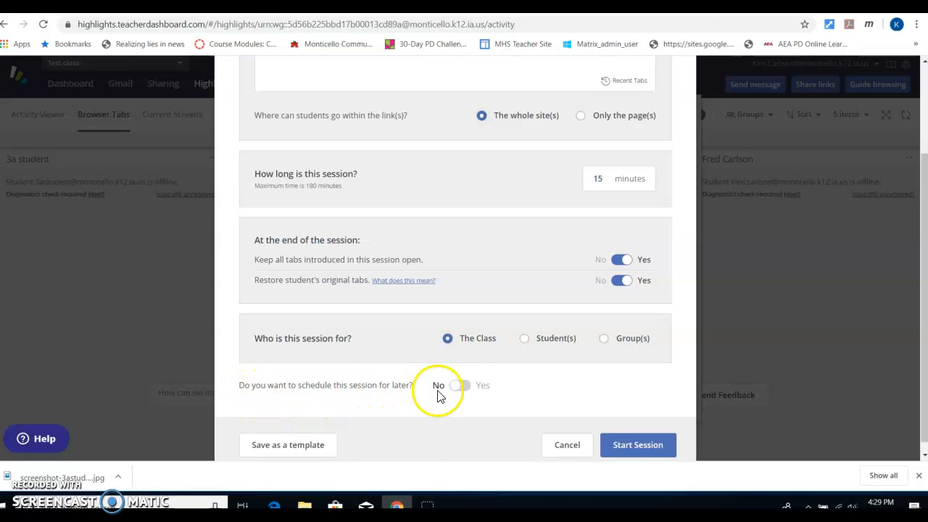
left_click(463, 389)
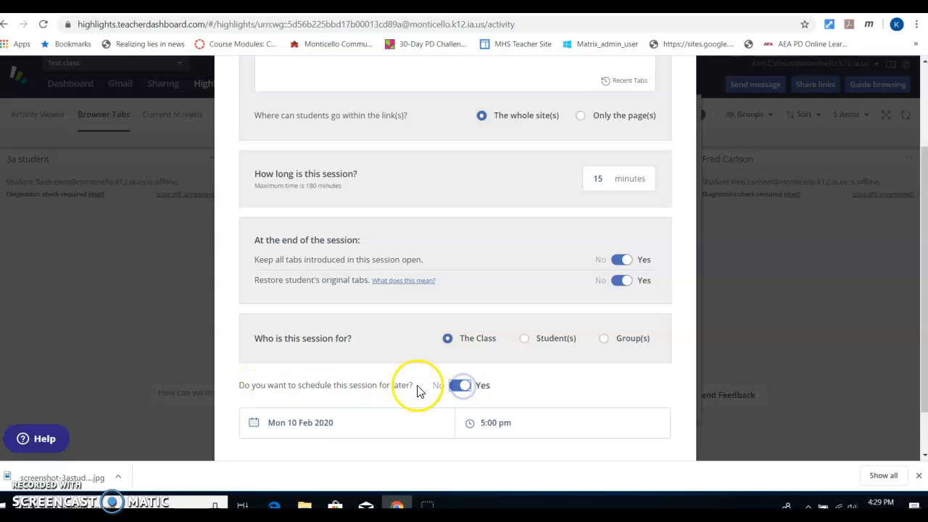
scroll(392, 385, "down", 1)
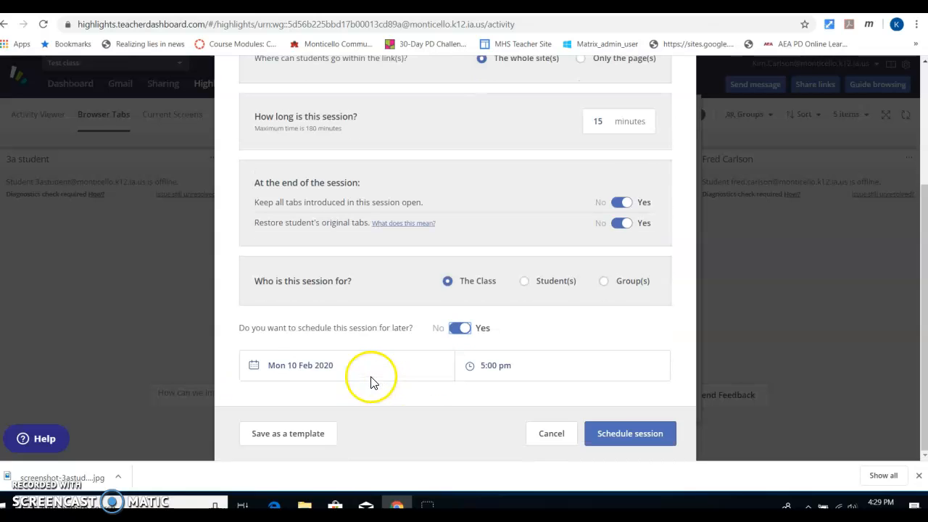
left_click(457, 330)
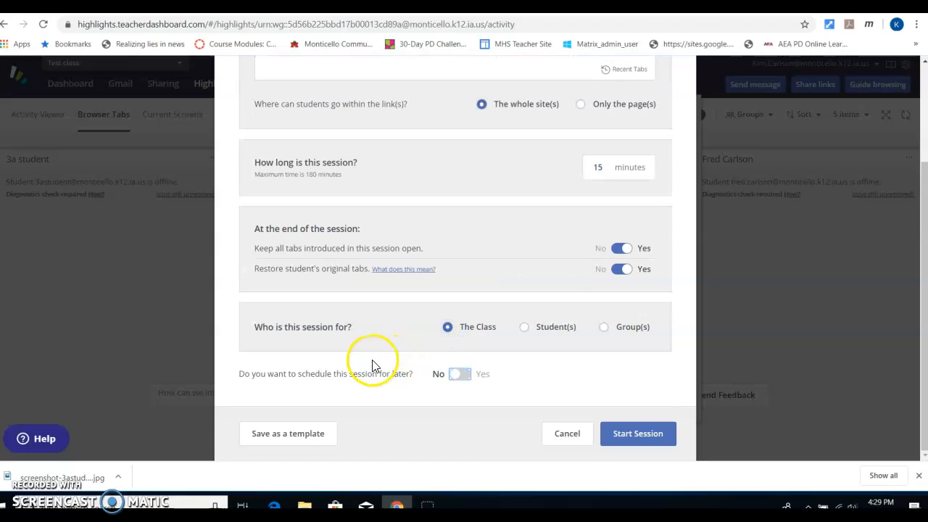
Save the focus session settings as a template named "testing" and close the session setup.
left_click(274, 435)
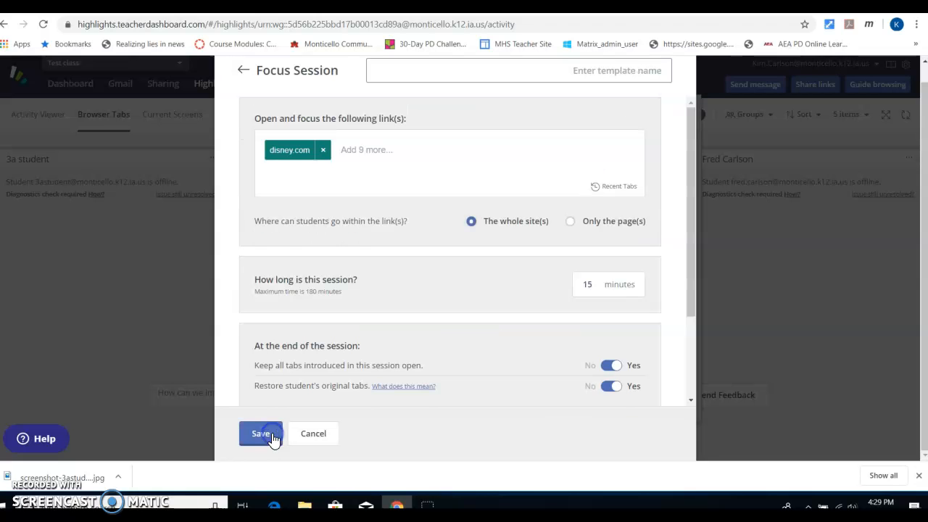
scroll(512, 247, "up", 1)
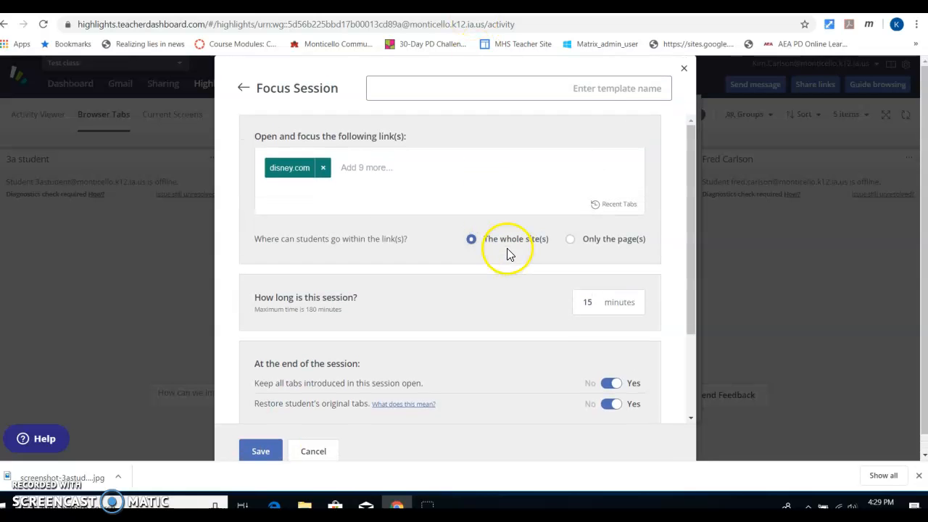
left_click(577, 88)
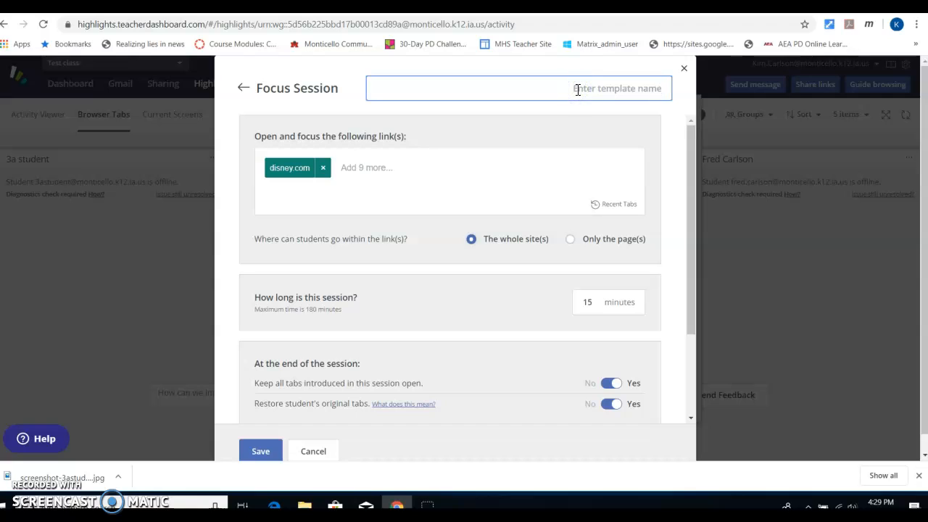
type("testing")
left_click(260, 451)
left_click(361, 335)
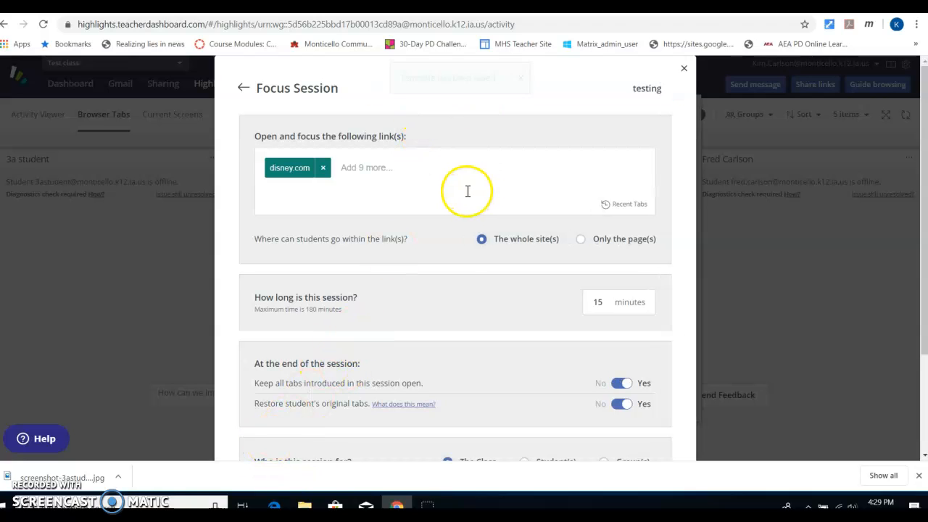
left_click(685, 69)
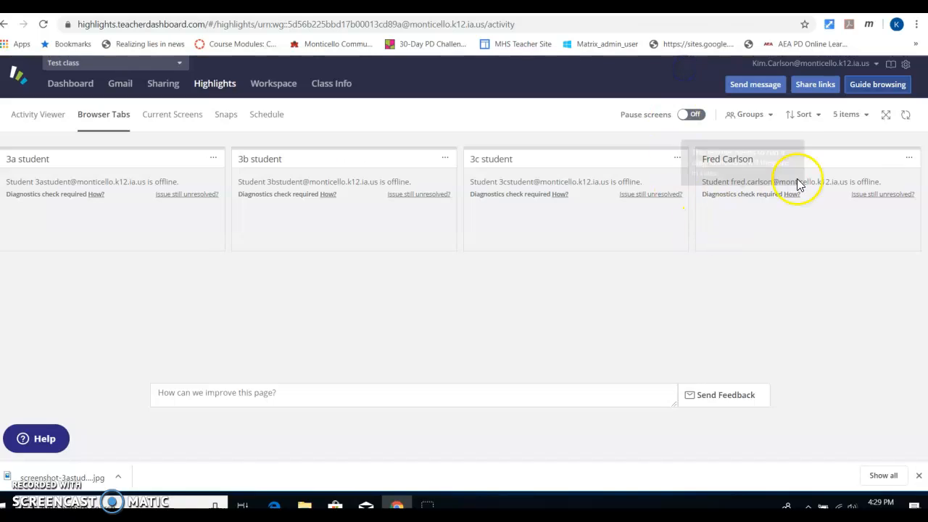
Open a Focus Session setup from the "testing" template, review its saved settings and close it without starting.
left_click(878, 87)
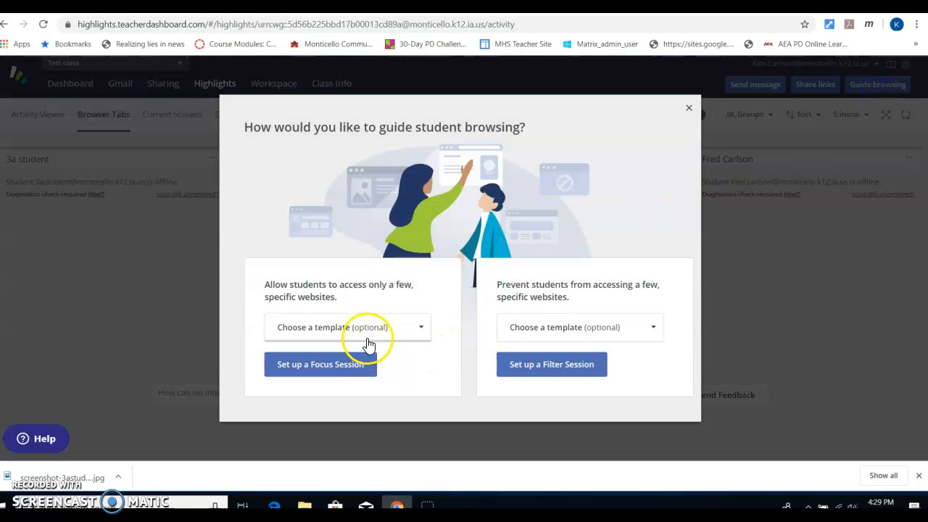
left_click(414, 331)
left_click(328, 357)
left_click(308, 371)
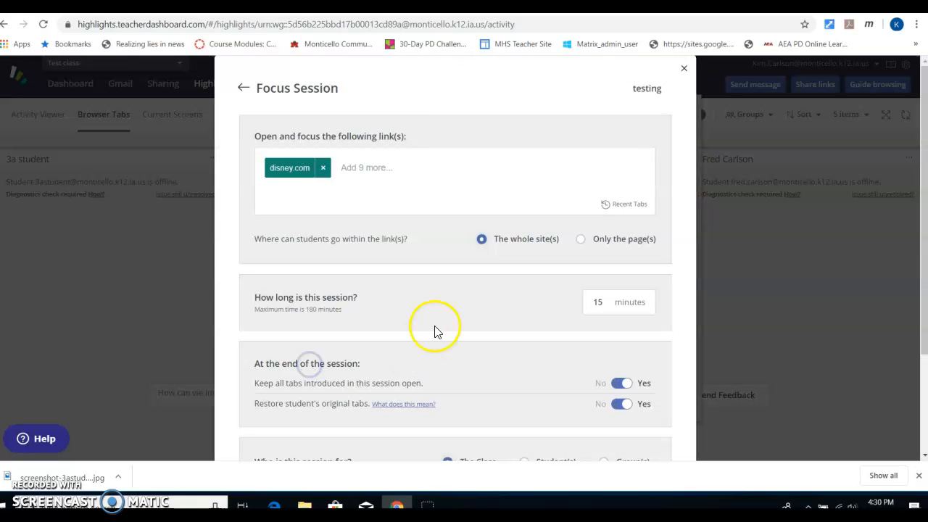
scroll(456, 215, "down", 2)
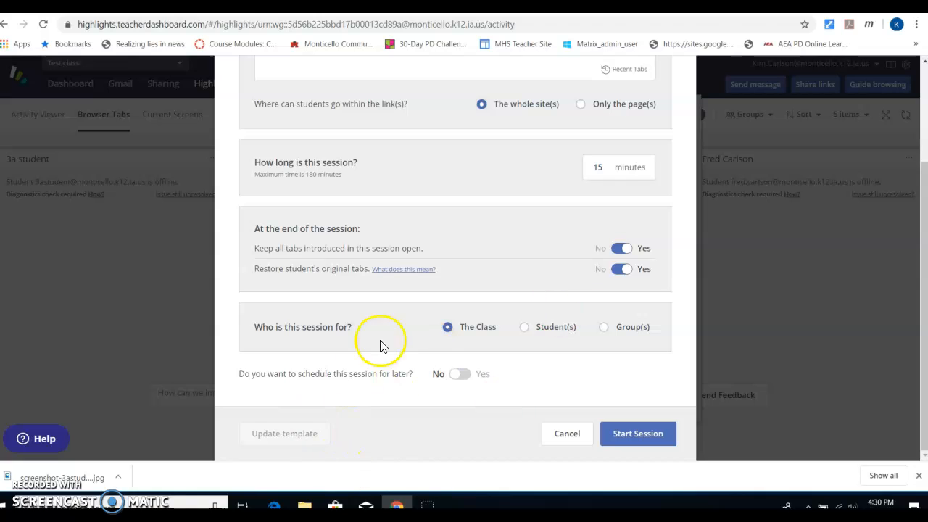
scroll(495, 340, "up", 1)
scroll(495, 339, "up", 1)
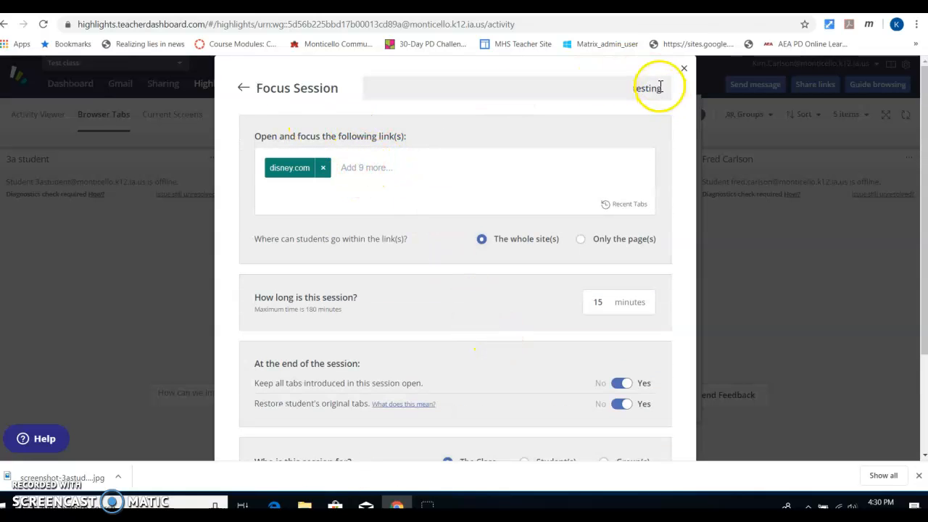
left_click(686, 72)
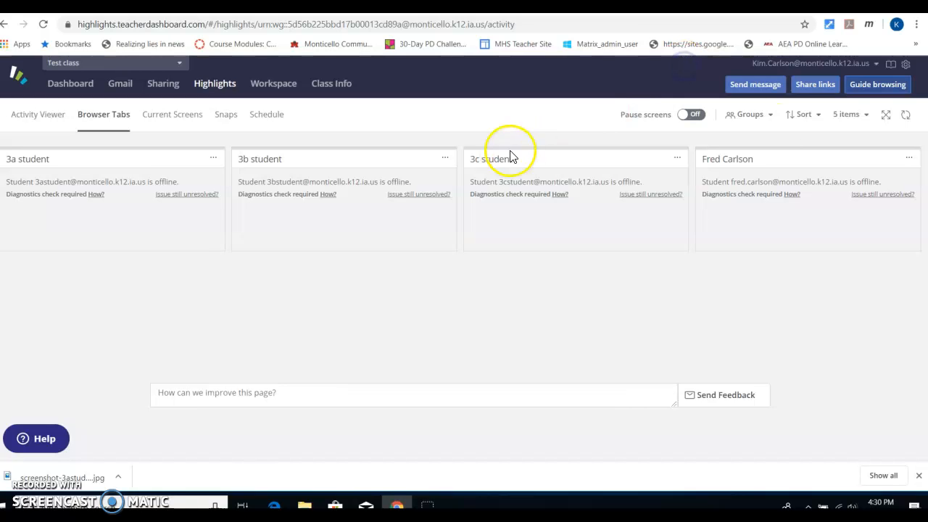
Open a blank Filter Session setup, review its blocked-link, duration and audience options, and cancel it.
left_click(872, 87)
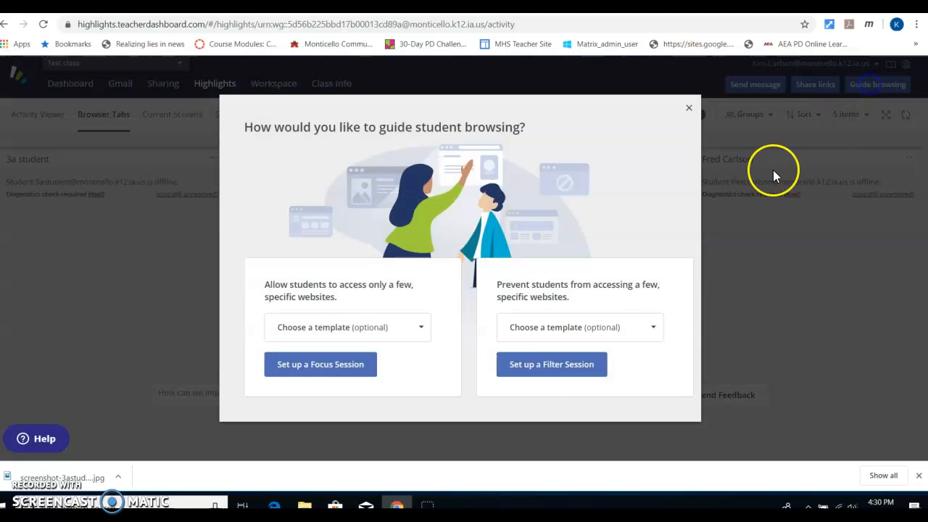
left_click(530, 365)
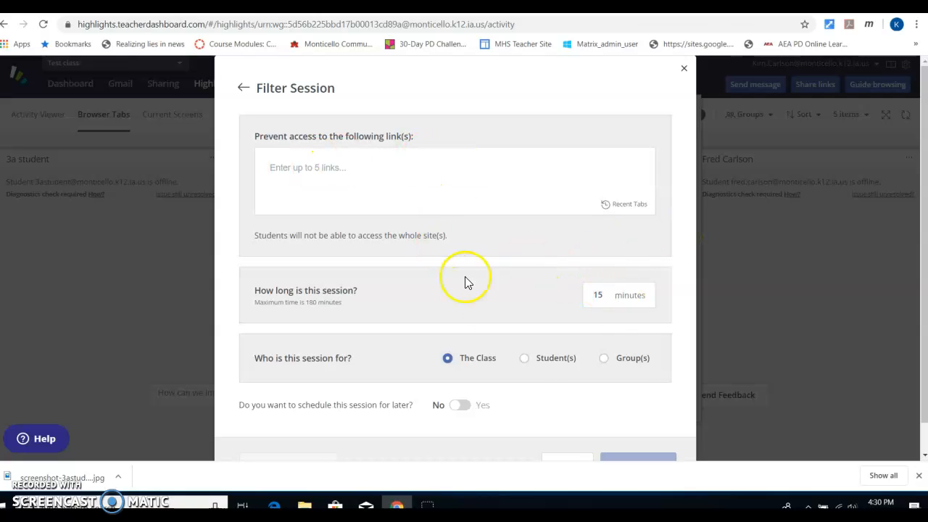
double_click(626, 295)
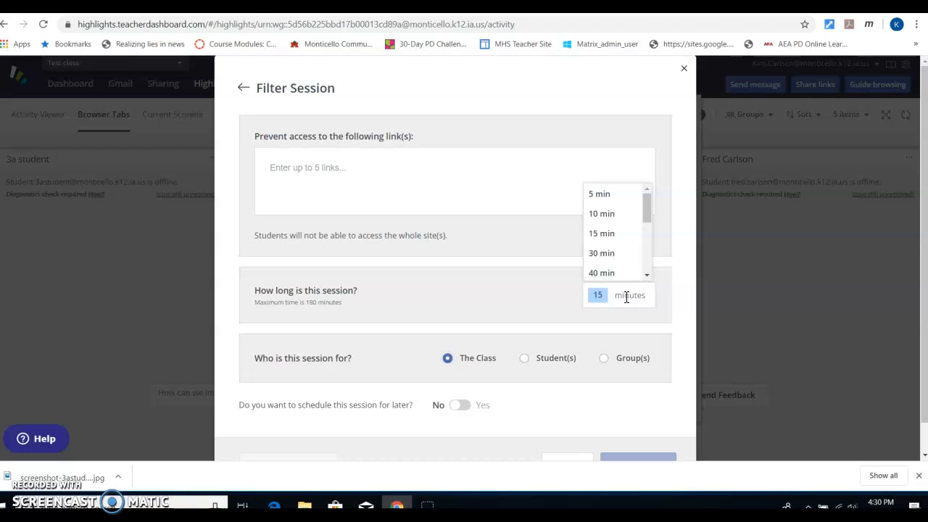
left_click(352, 182)
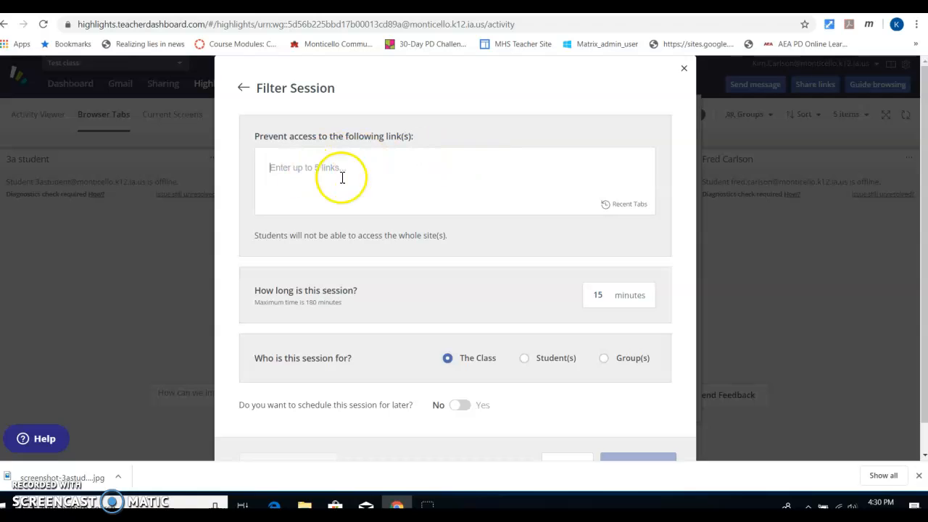
scroll(342, 182, "down", 1)
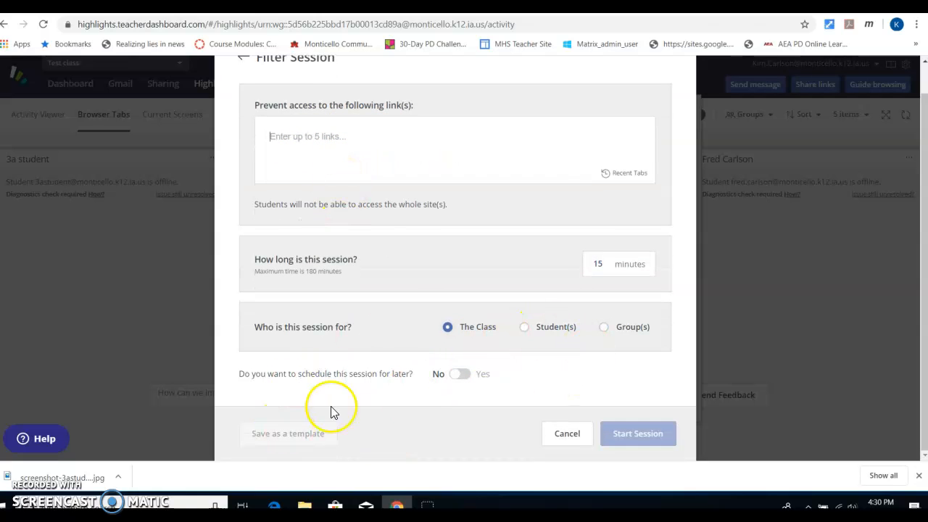
left_click(598, 264)
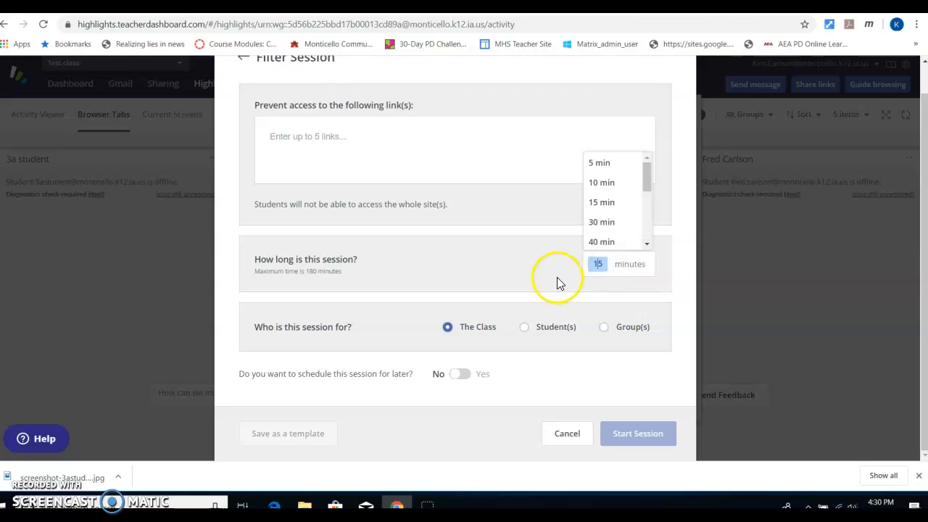
left_click(436, 267)
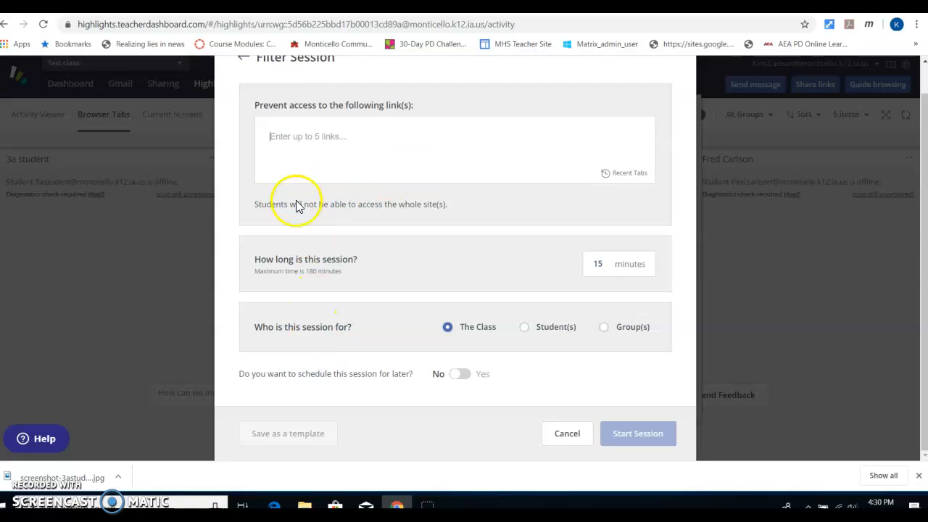
left_click(564, 434)
Open a Filter Session setup from the saved games template, review its blocked link and student selection, and close it without starting.
left_click(871, 90)
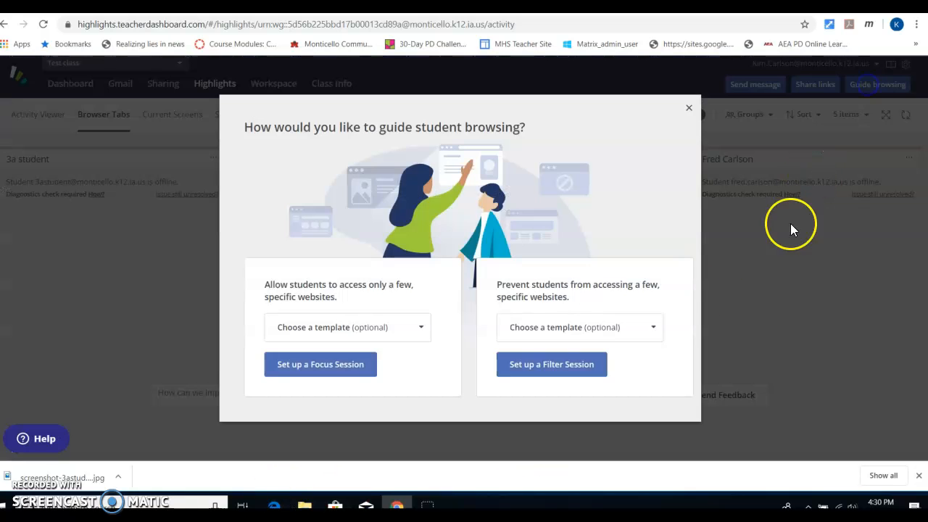
left_click(607, 328)
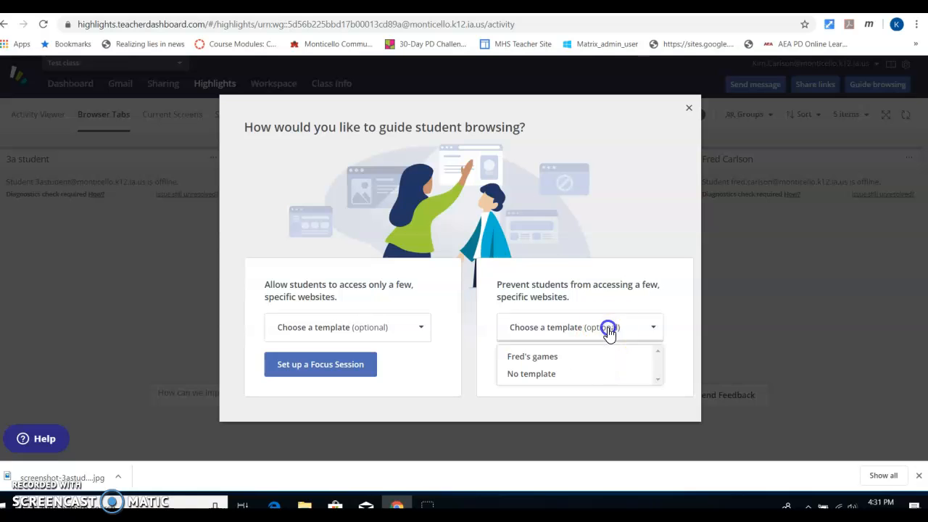
left_click(580, 357)
left_click(544, 370)
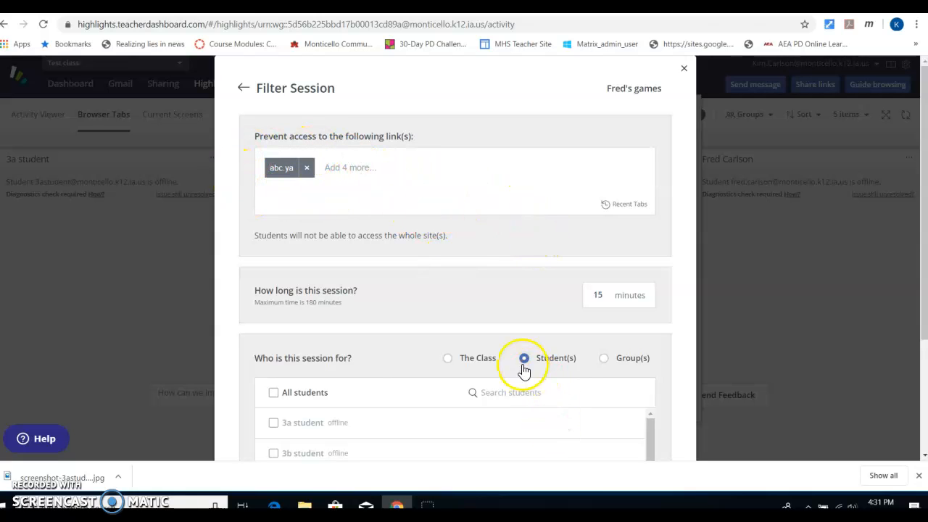
scroll(400, 398, "down", 2)
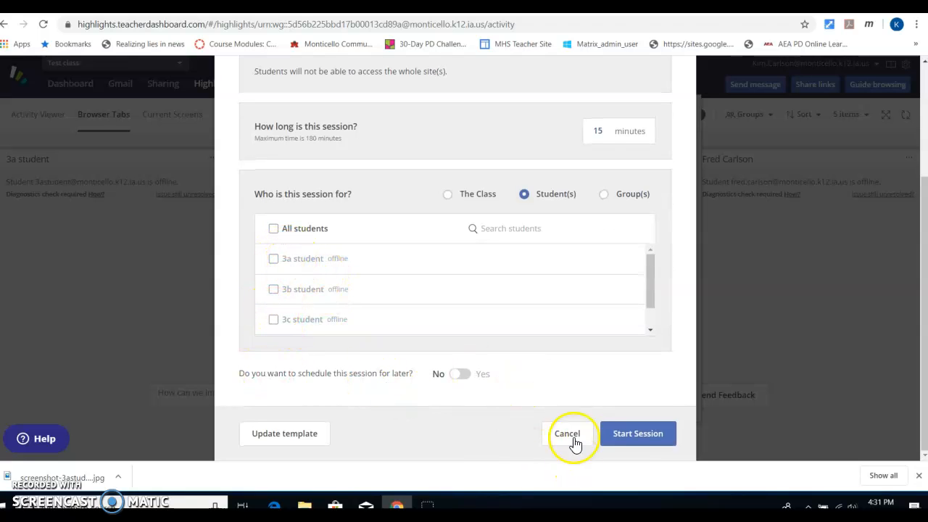
scroll(370, 268, "up", 2)
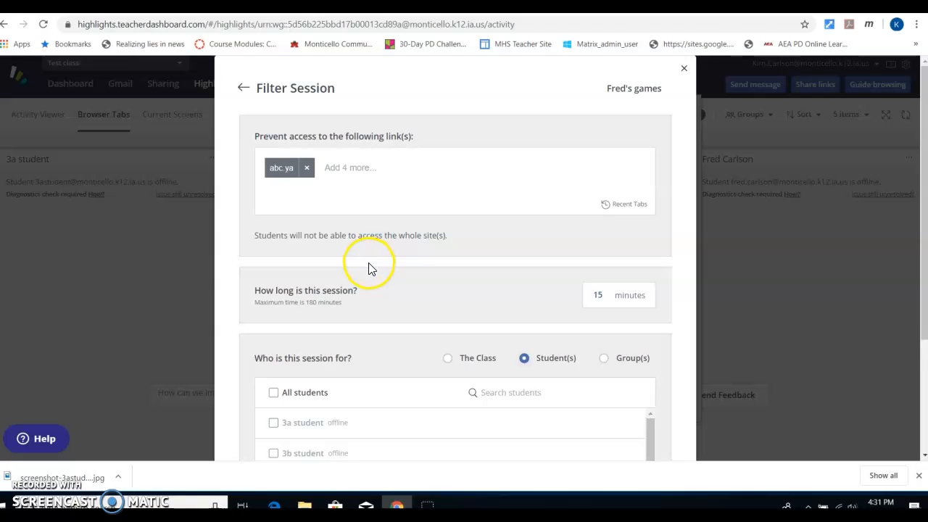
left_click(682, 72)
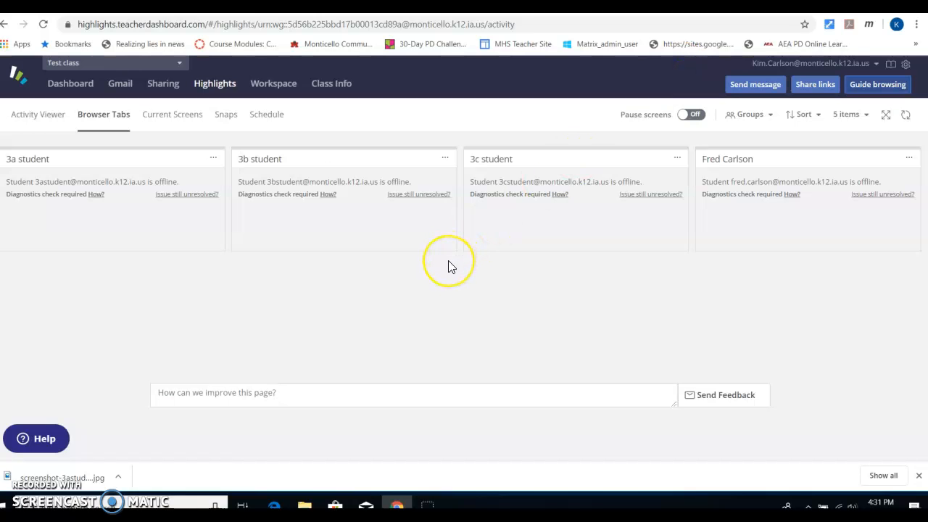